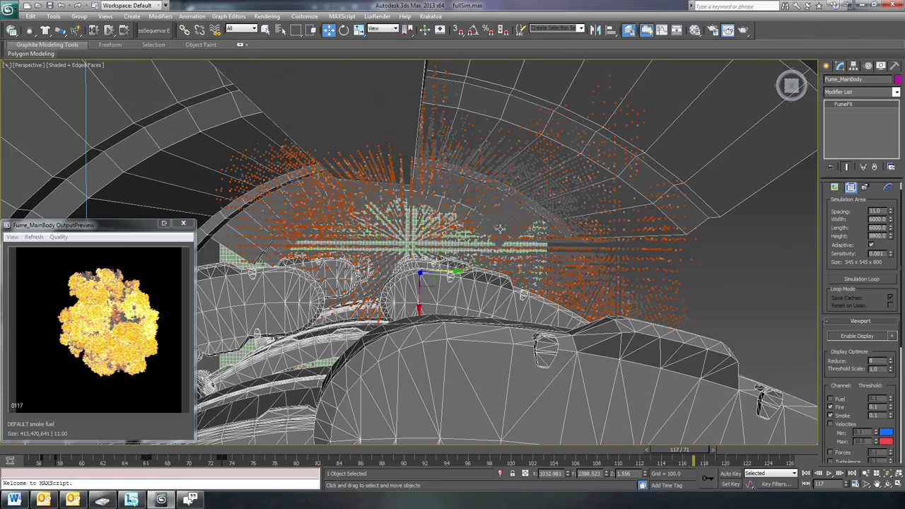
Step: Isolate the Fume_MainBody simulation from the surrounding scene geometry and view the whole container from the side
mouse_move(499, 229)
alt+middle_down()
mouse_move(485, 235)
mouse_move(505, 232)
alt+middle_up()
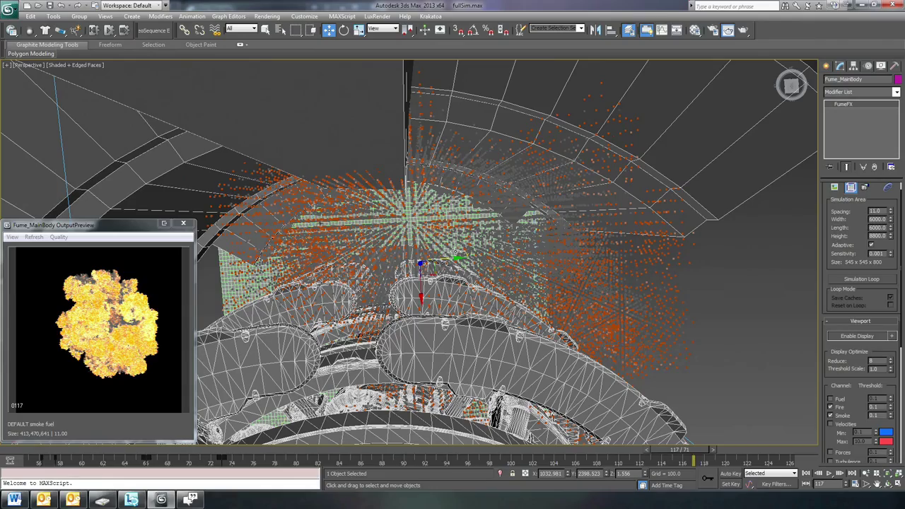
scroll(458, 244, down, 3)
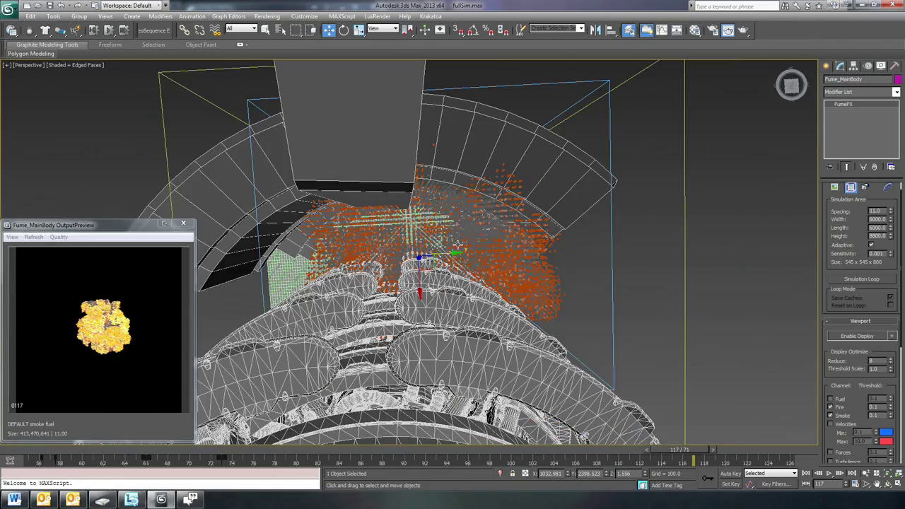
alt+middle_drag(490, 283, 462, 224)
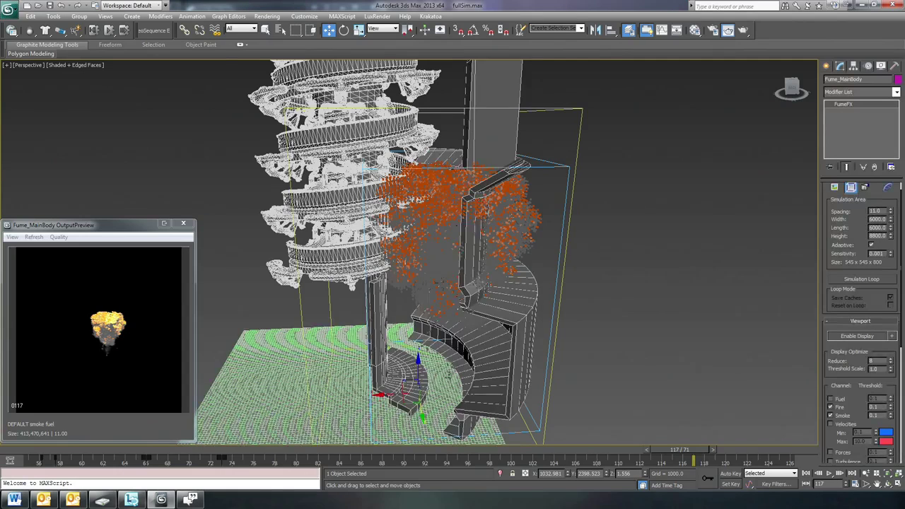
key(alt+q)
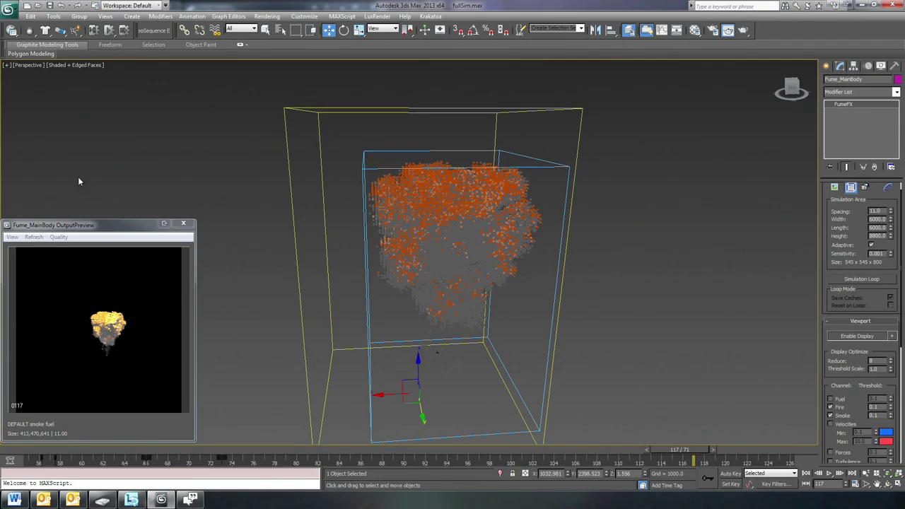
alt+middle_drag(579, 327, 563, 293)
Step: Go back through the explosion simulation to frame 96 and on down to frame 83
click(482, 447)
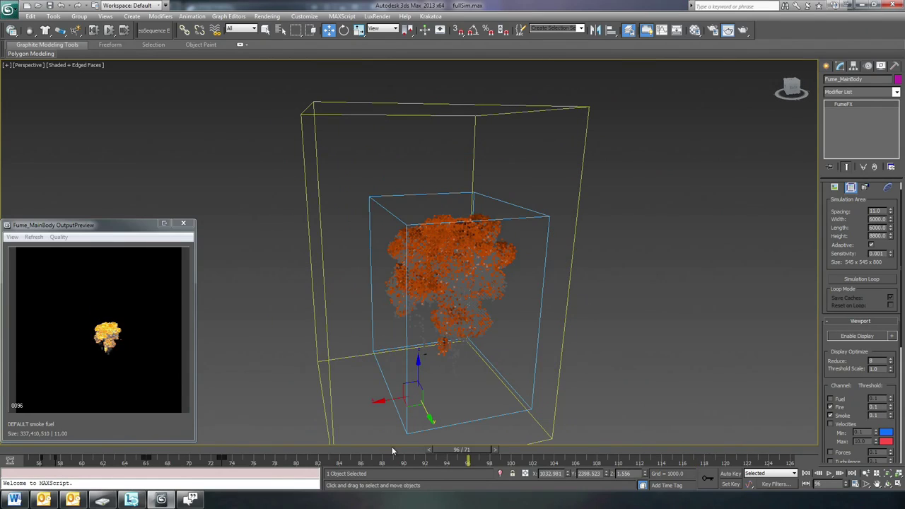
mouse_move(498, 344)
alt+middle_down()
mouse_move(495, 373)
mouse_move(529, 394)
mouse_move(494, 353)
alt+middle_up()
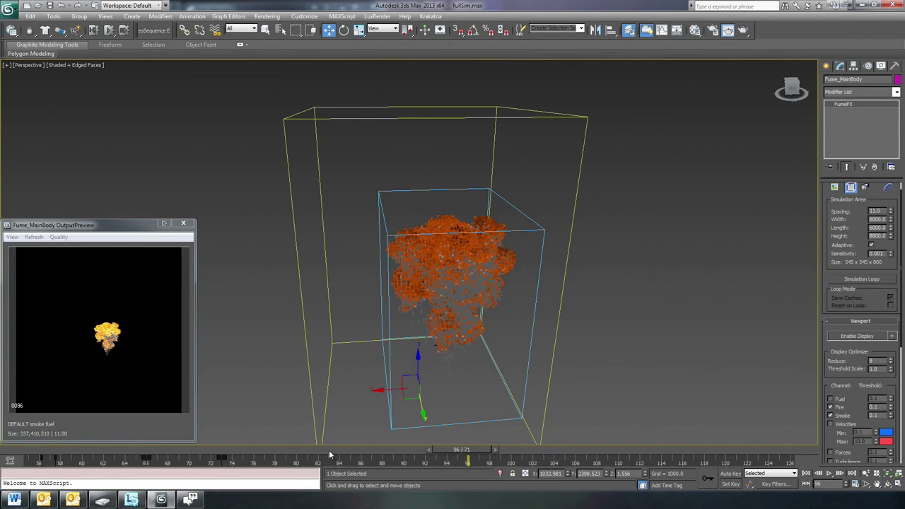
key(comma)
key(comma)
key(comma)
key(comma)
key(comma)
key(comma)
key(comma)
key(comma)
key(comma)
key(comma)
key(comma)
key(comma)
key(comma)
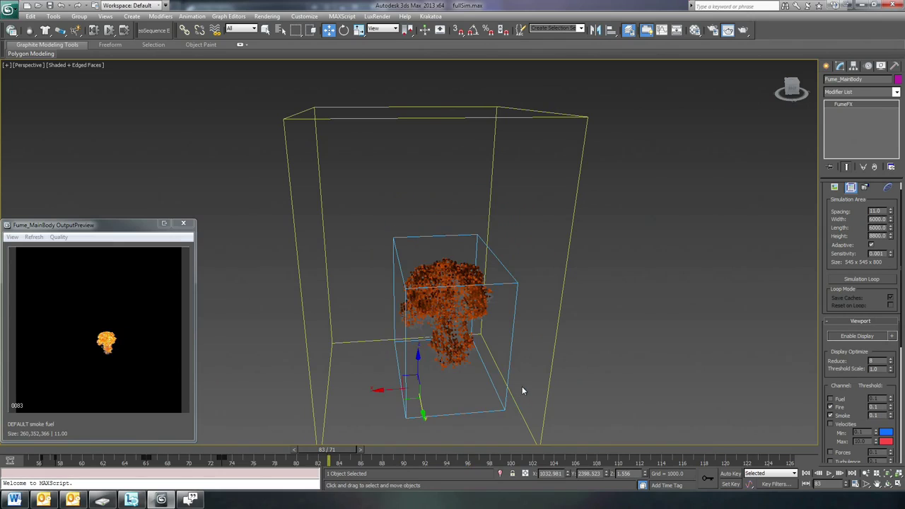
Step: Examine from several angles how the stacked horizontal slice planes cut through the explosion volume
mouse_move(512, 352)
alt+middle_down()
mouse_move(570, 340)
mouse_move(503, 351)
alt+middle_up()
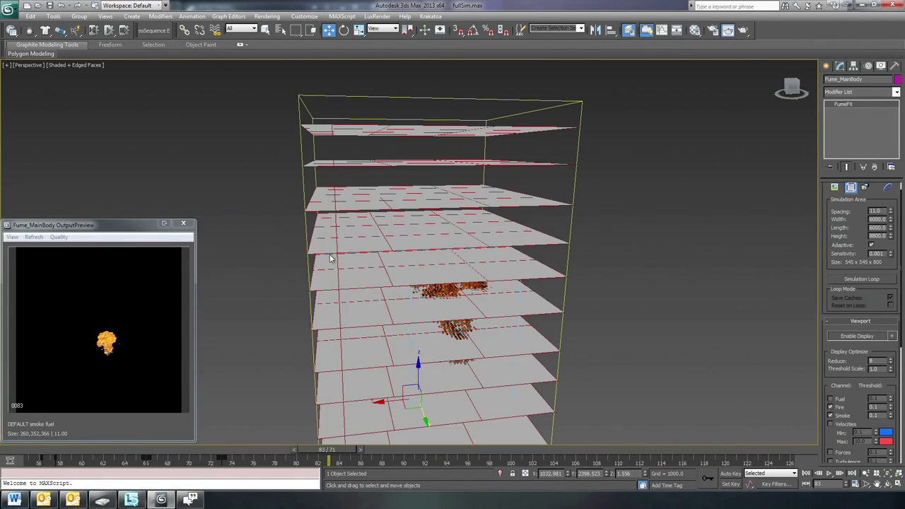
mouse_move(419, 265)
alt+middle_down()
mouse_move(398, 257)
mouse_move(431, 266)
alt+middle_up()
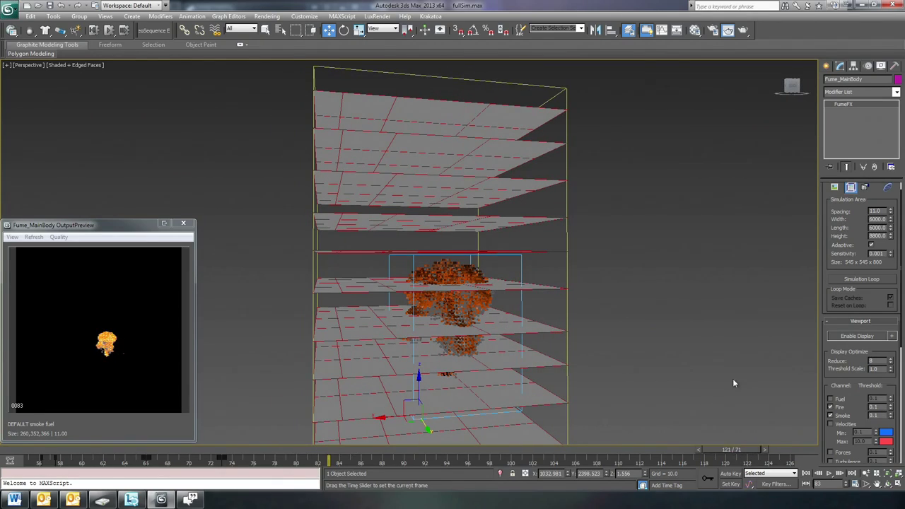
alt+middle_drag(604, 283, 590, 226)
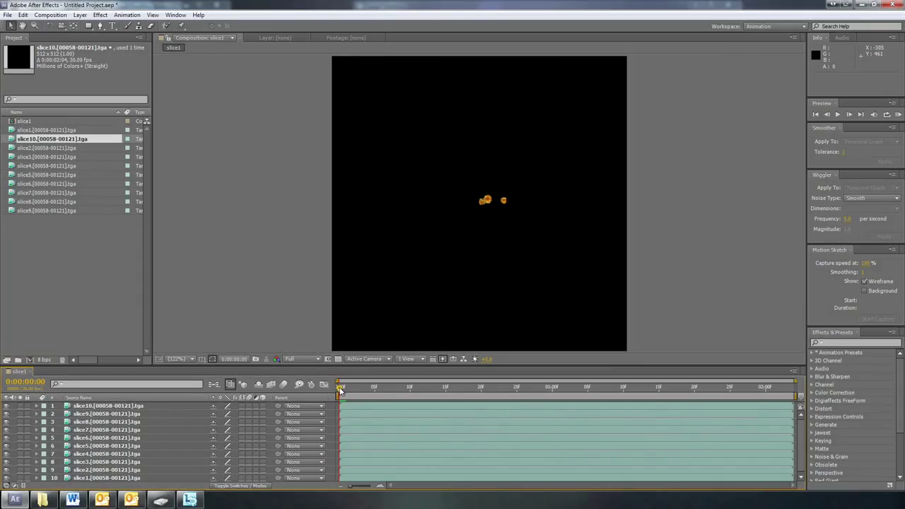
Step: Switch to After Effects, play back the slice1 composition and return to 0:00:01:25
key(space)
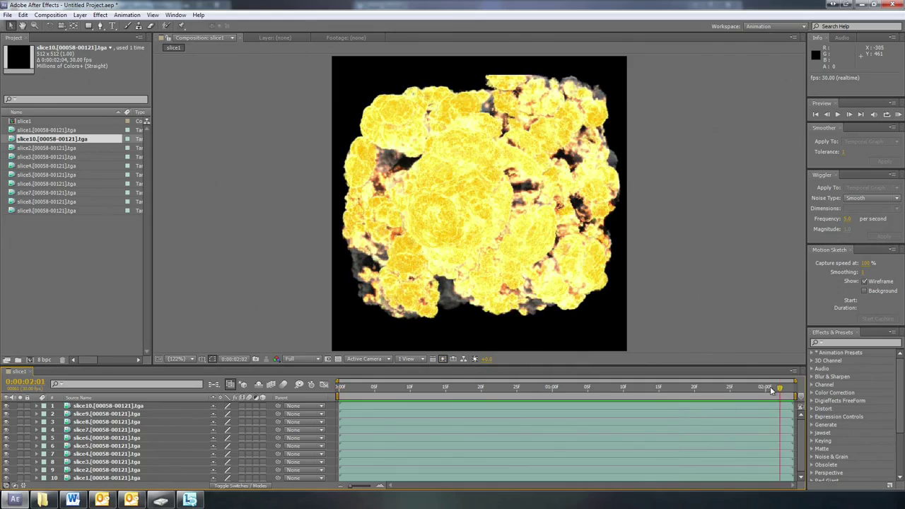
drag(771, 391, 733, 394)
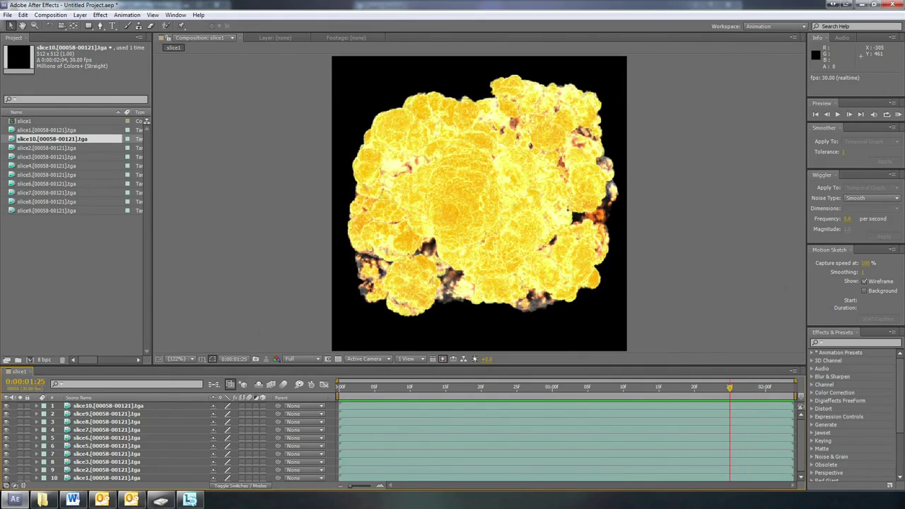
Step: Hide the slice10 through slice5 layers one by one and scrub the remaining slices back to an earlier time
click(6, 417)
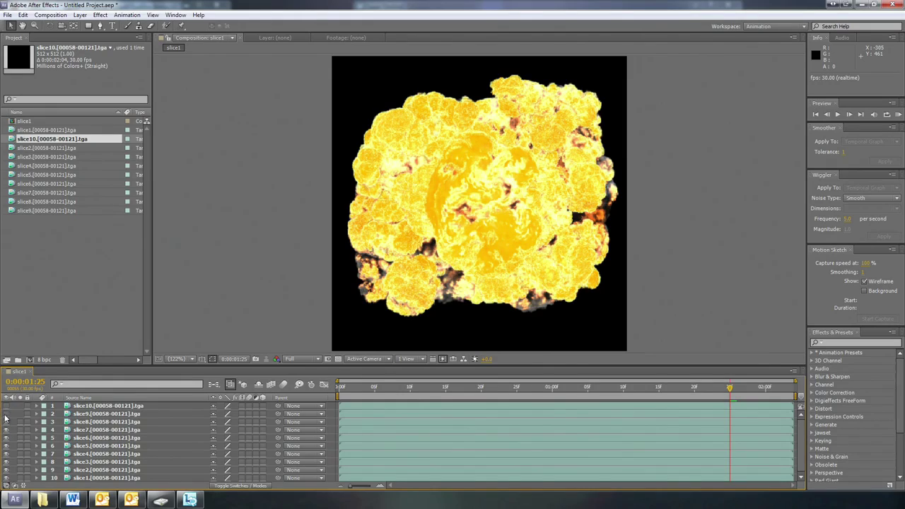
click(7, 423)
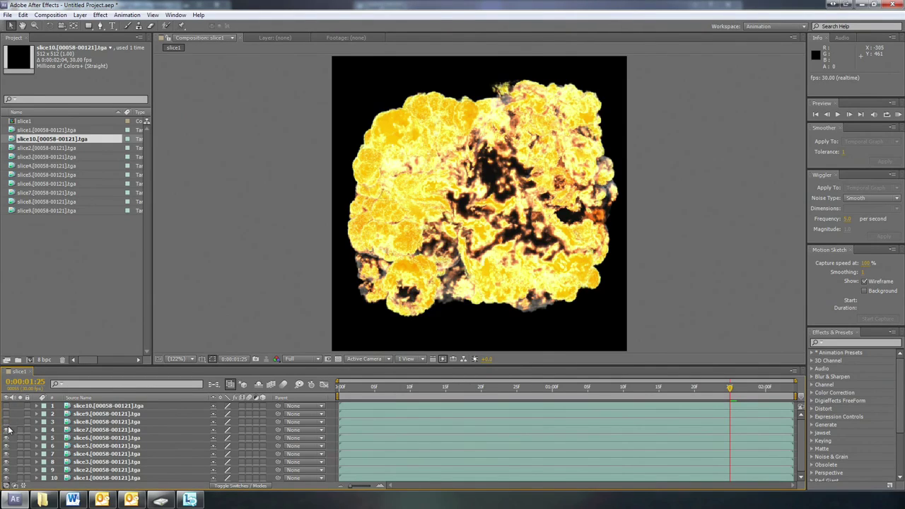
click(7, 437)
click(7, 440)
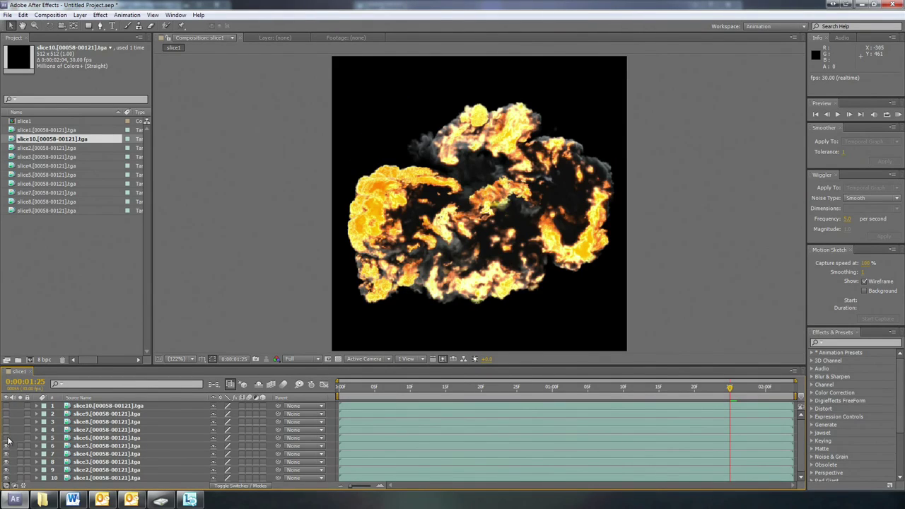
click(8, 447)
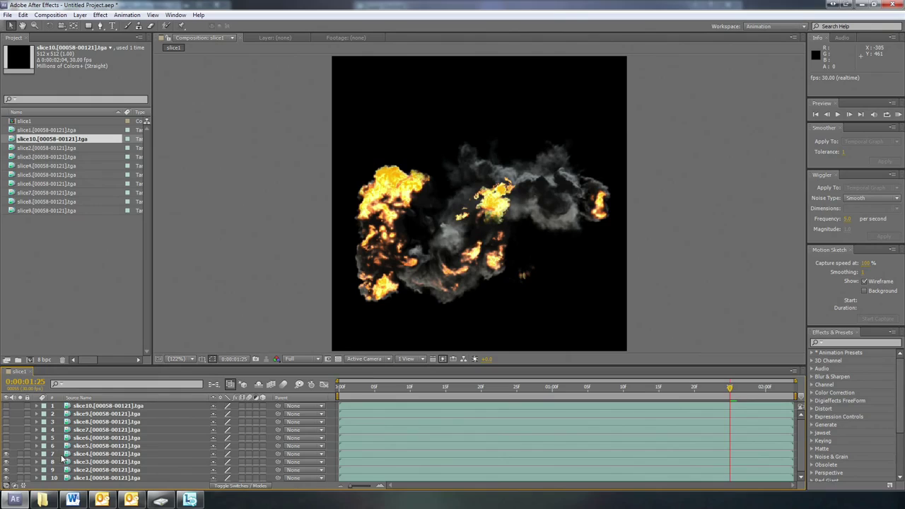
drag(733, 389, 559, 388)
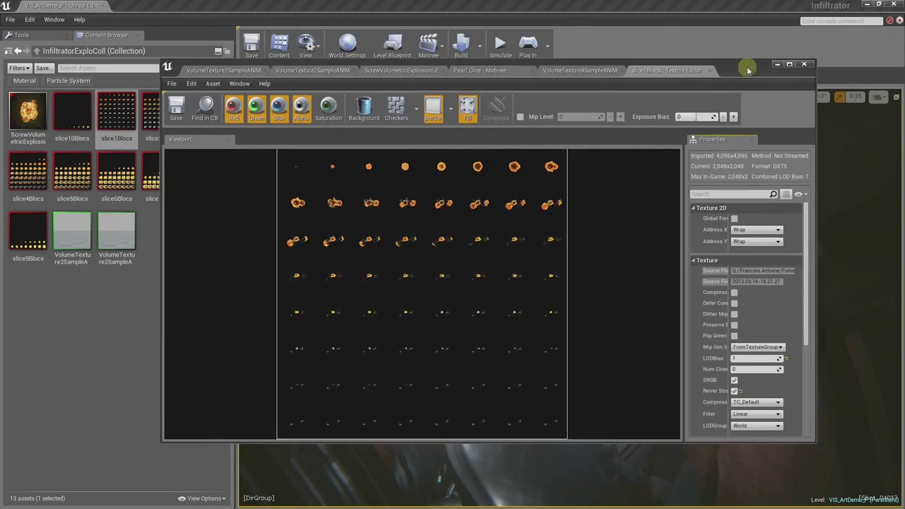
Step: Switch to Unreal Editor and inspect the slice1Blocs texture sheet, then close it and open slice7Blocs
click(771, 55)
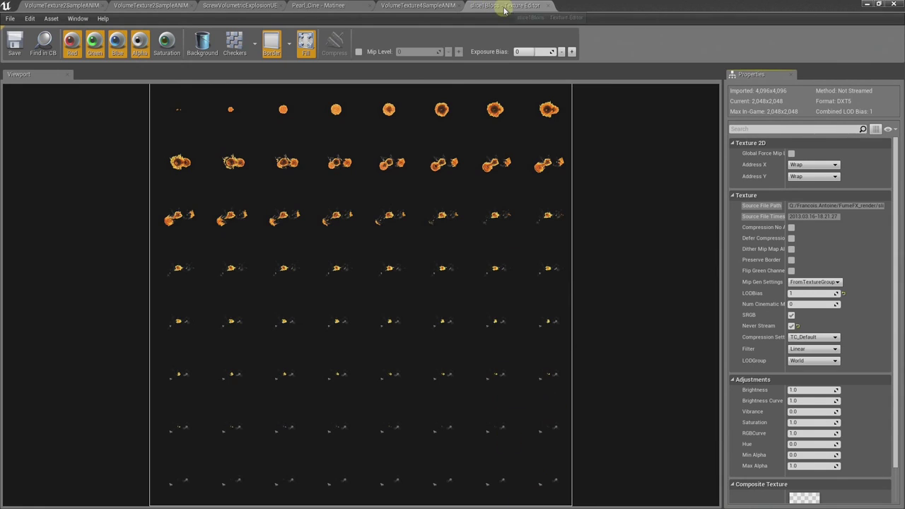
click(548, 6)
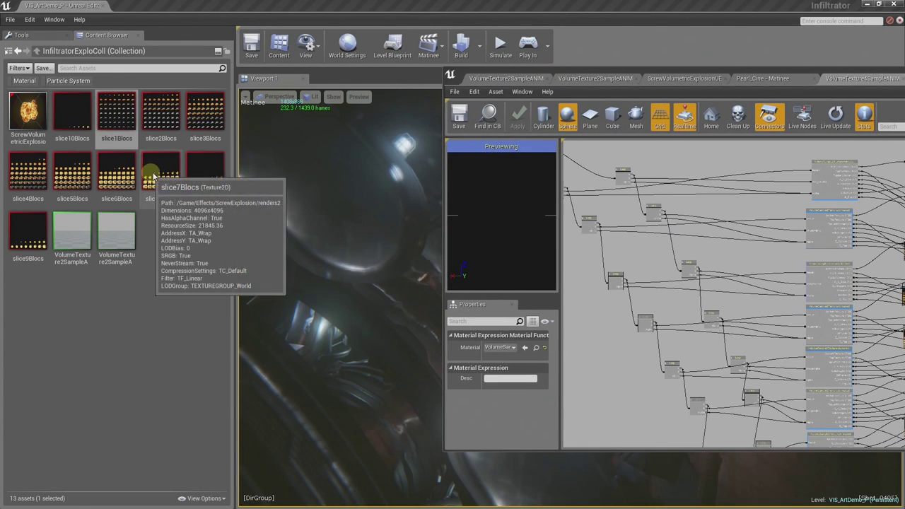
click(159, 177)
double_click(159, 177)
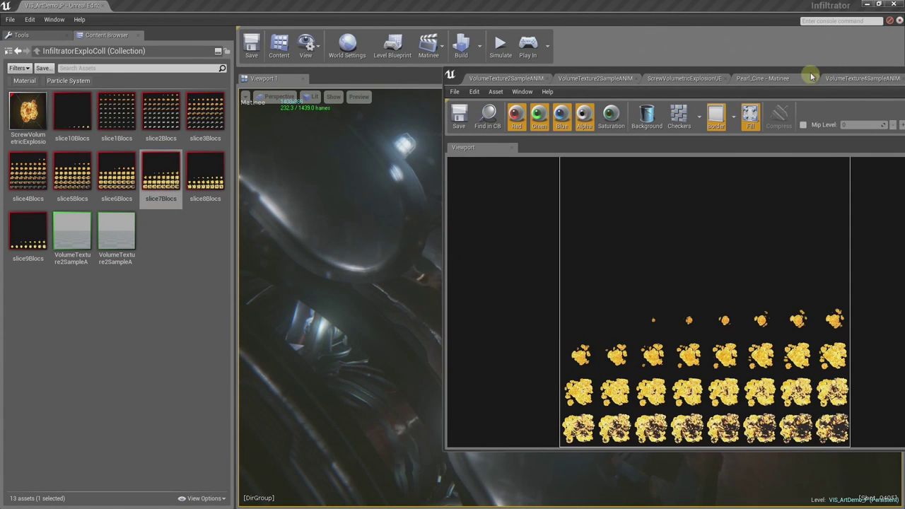
drag(812, 77, 555, 55)
click(817, 51)
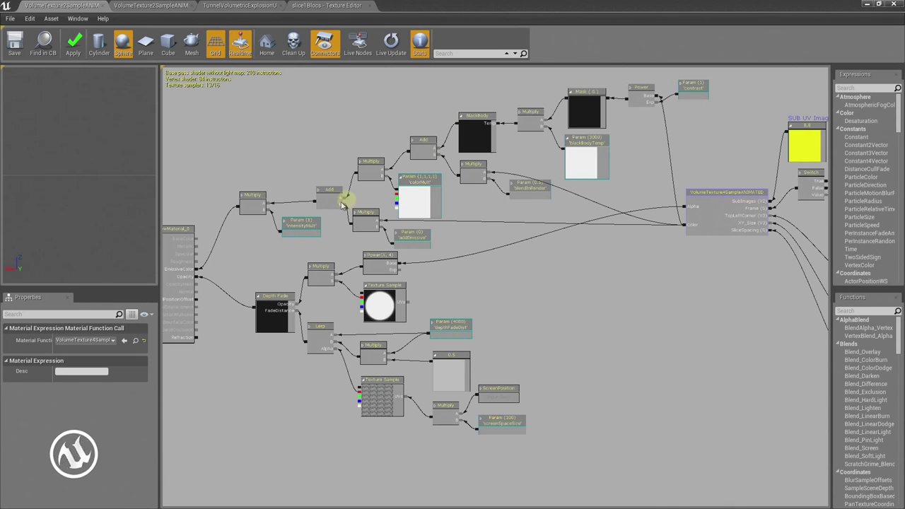
Step: Open the VolumeTexture4SampleANIMATED material function from its node in the material graph
right_drag(272, 168, 315, 169)
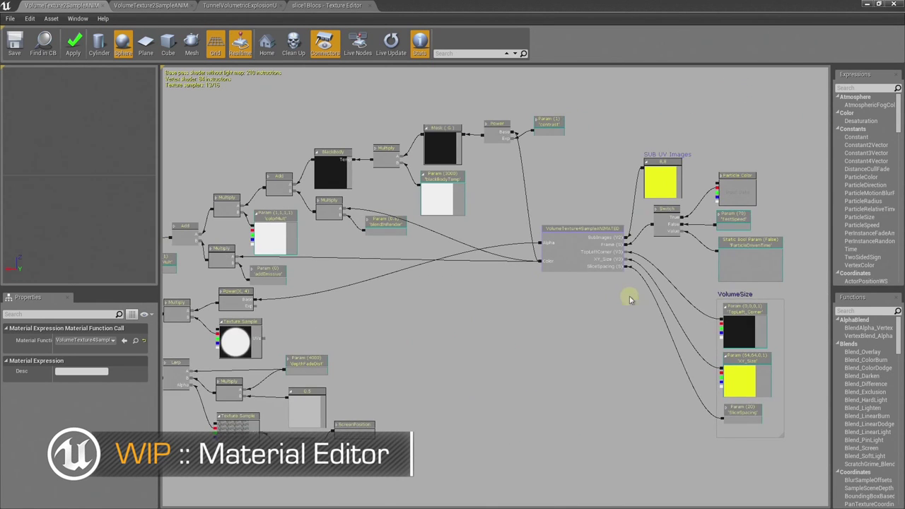
drag(630, 300, 546, 278)
scroll(541, 265, up, 2)
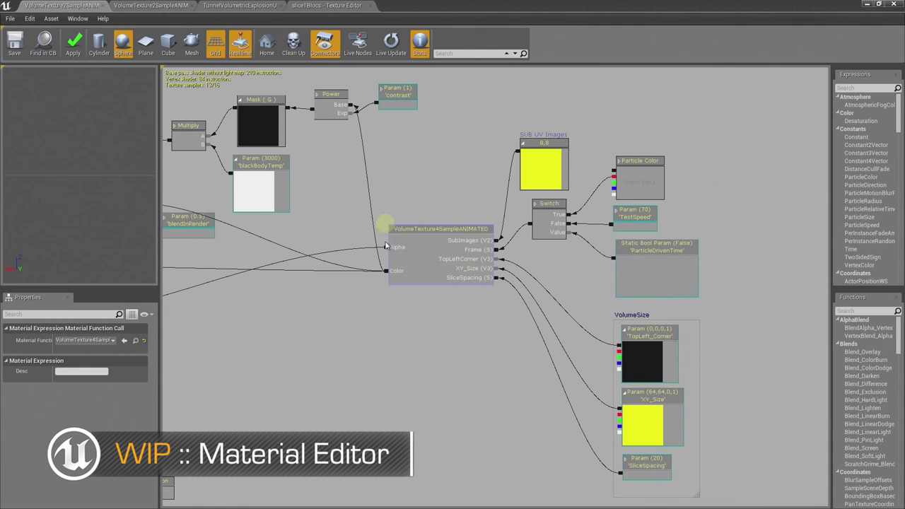
double_click(450, 244)
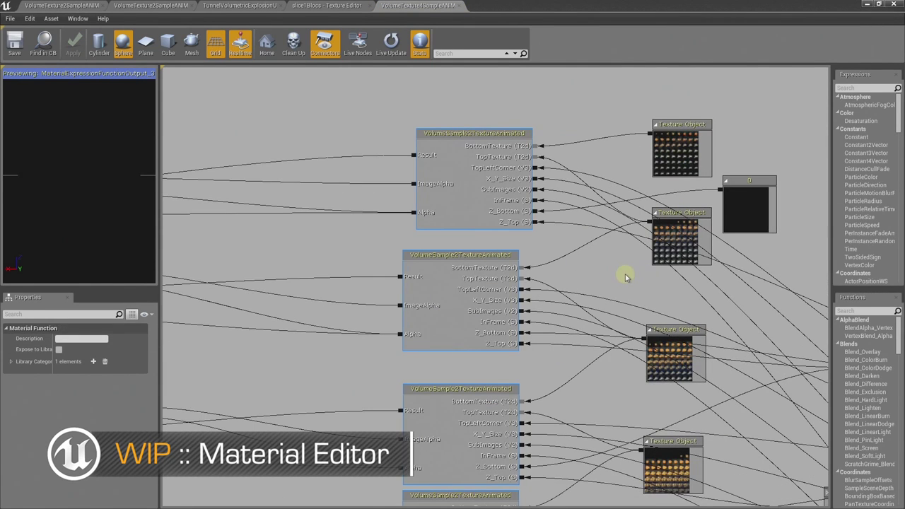
Step: Examine the chain of VolumeSample2TextureAnimated nodes and the slice texture objects that feed them
scroll(644, 298, down, 3)
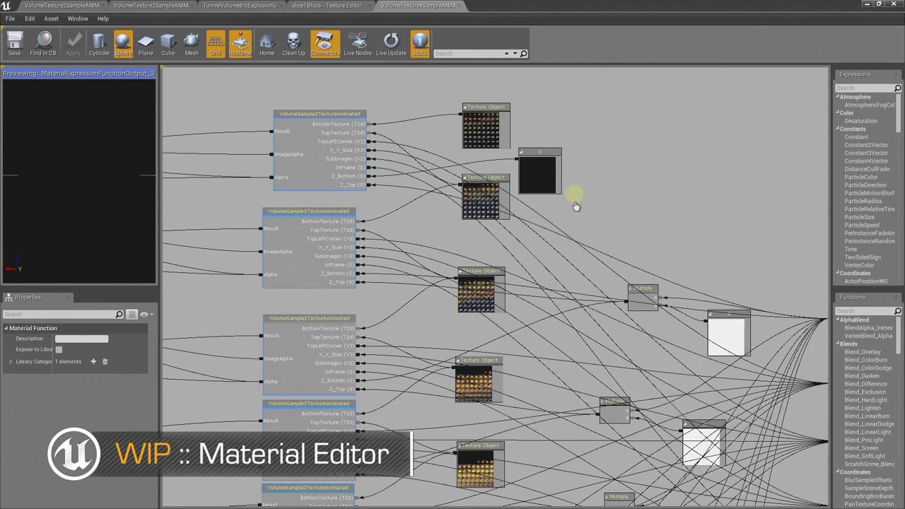
right_drag(576, 206, 603, 248)
click(305, 174)
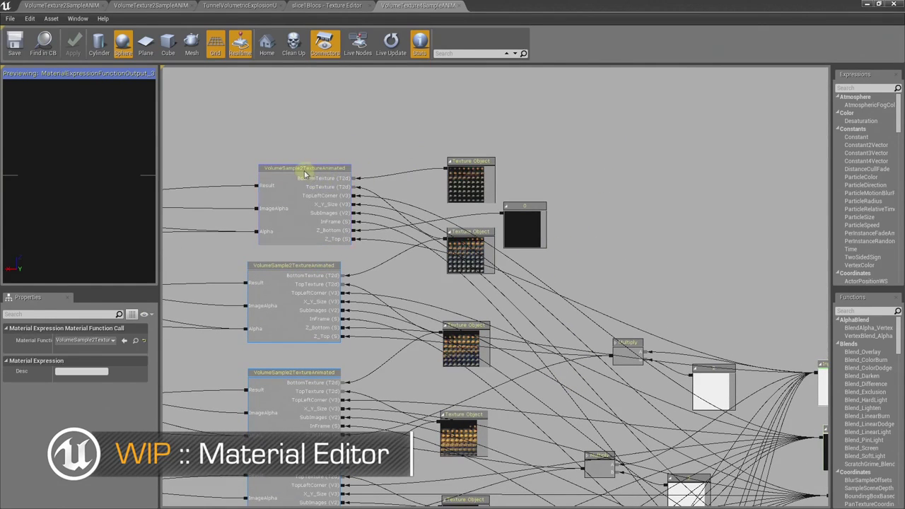
right_drag(387, 263, 392, 185)
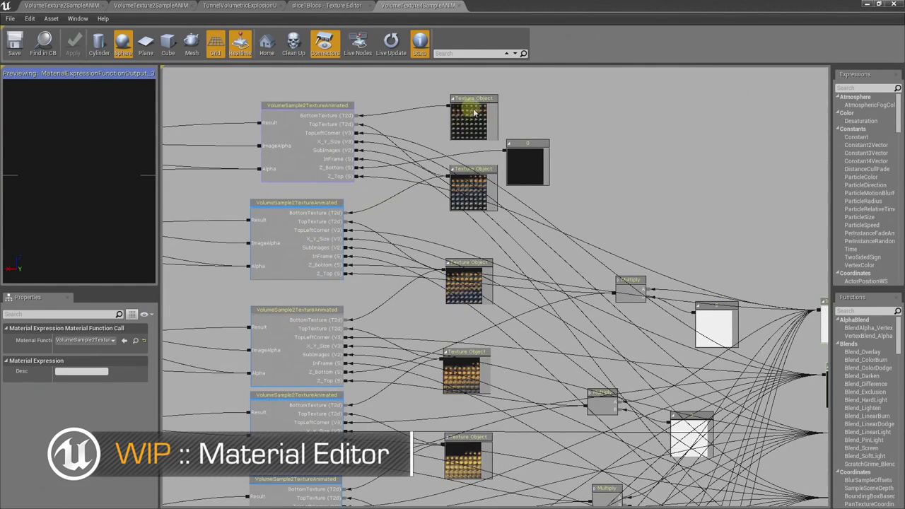
right_drag(544, 425, 545, 213)
scroll(519, 249, down, 3)
scroll(538, 191, up, 4)
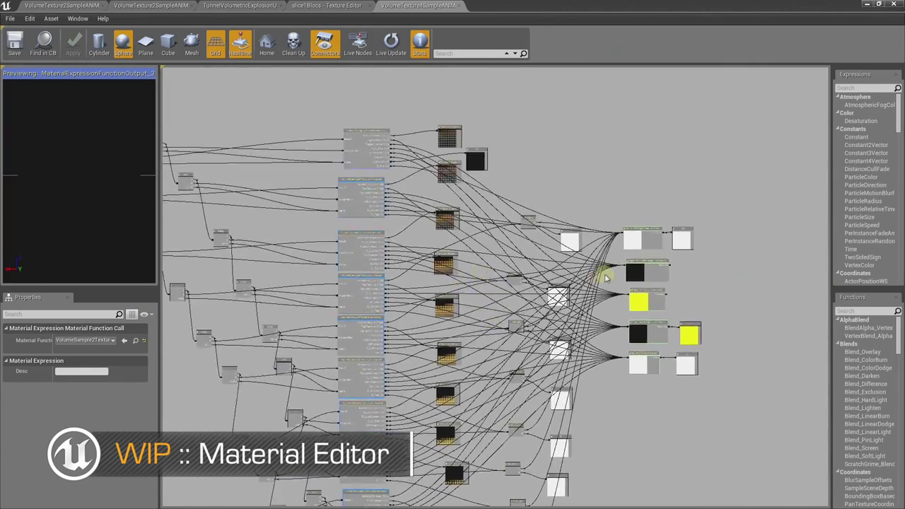
Step: Examine the function's SliceSpacing, TopLeftCorner, XY_Size, SubImages and Frame inputs, then close the material function
right_drag(669, 380, 537, 324)
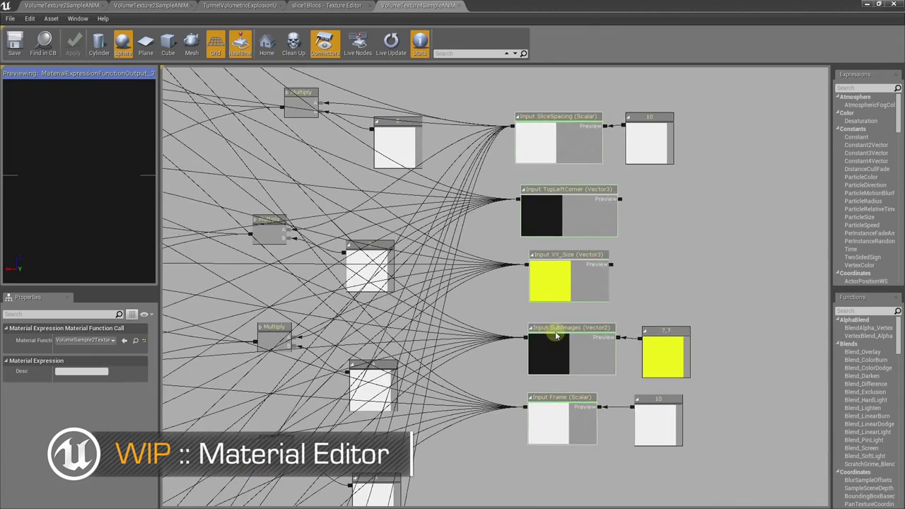
scroll(642, 344, up, 1)
click(595, 253)
right_drag(666, 227, 667, 263)
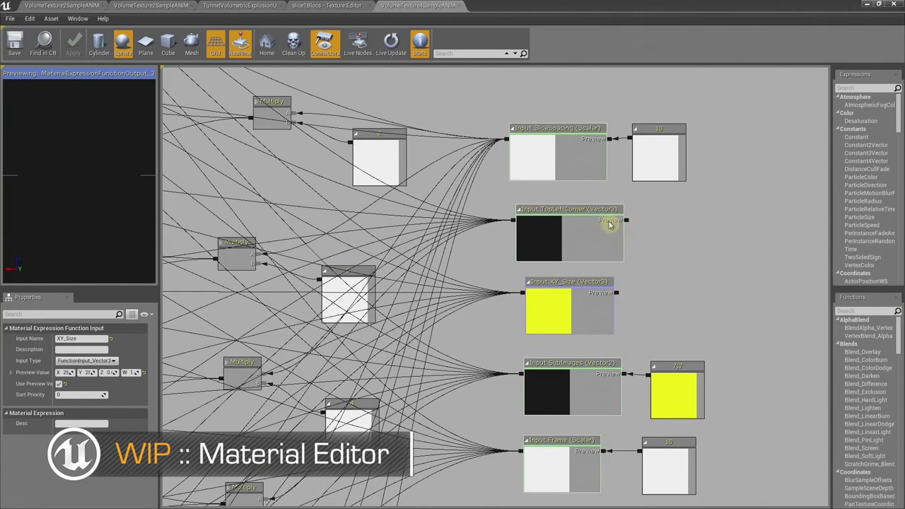
right_drag(623, 413, 633, 389)
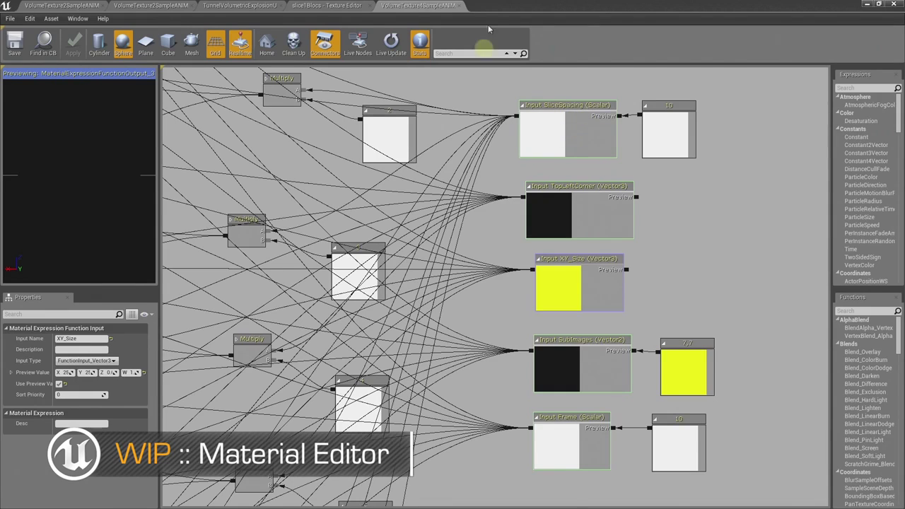
right_drag(436, 195, 656, 247)
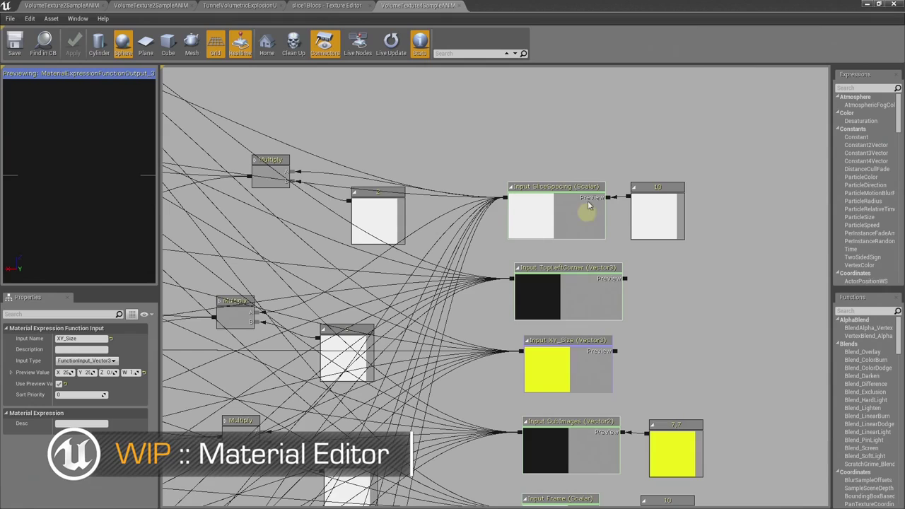
right_drag(704, 372, 727, 261)
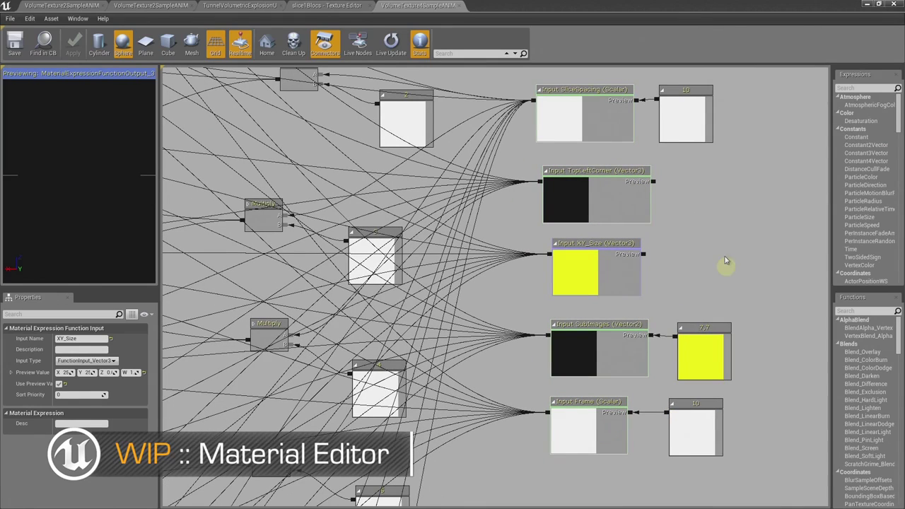
right_drag(318, 174, 406, 101)
click(459, 5)
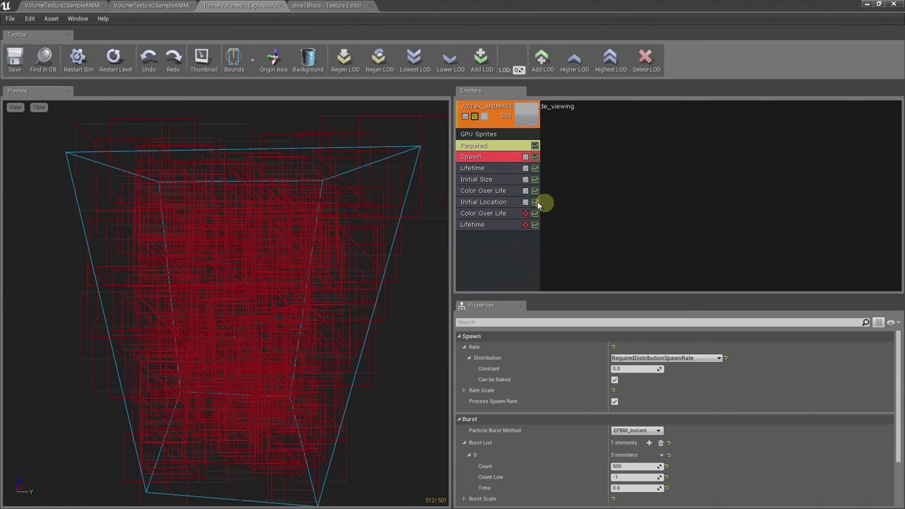
Step: Set the particle count of the Spawn module's first burst to 2000
drag(355, 249, 380, 436)
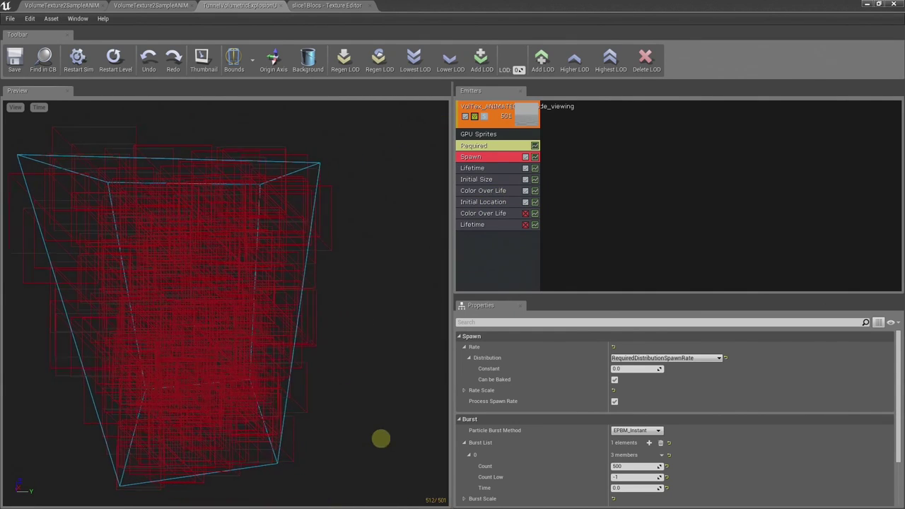
drag(301, 217, 297, 70)
drag(283, 233, 313, 273)
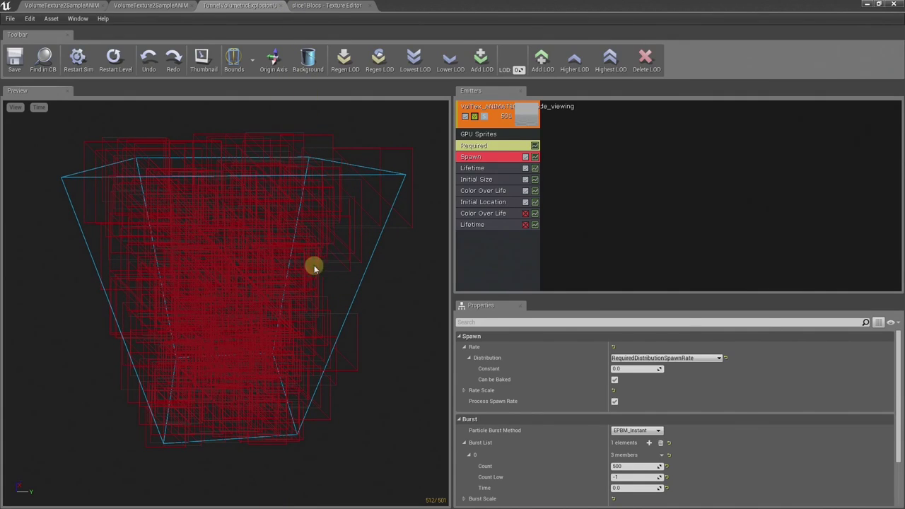
click(661, 443)
click(640, 466)
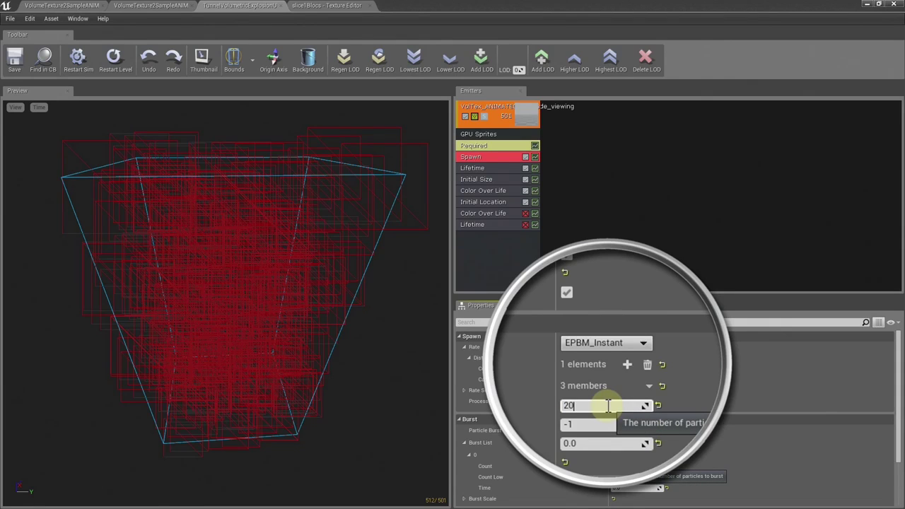
text(2000)
key(Return)
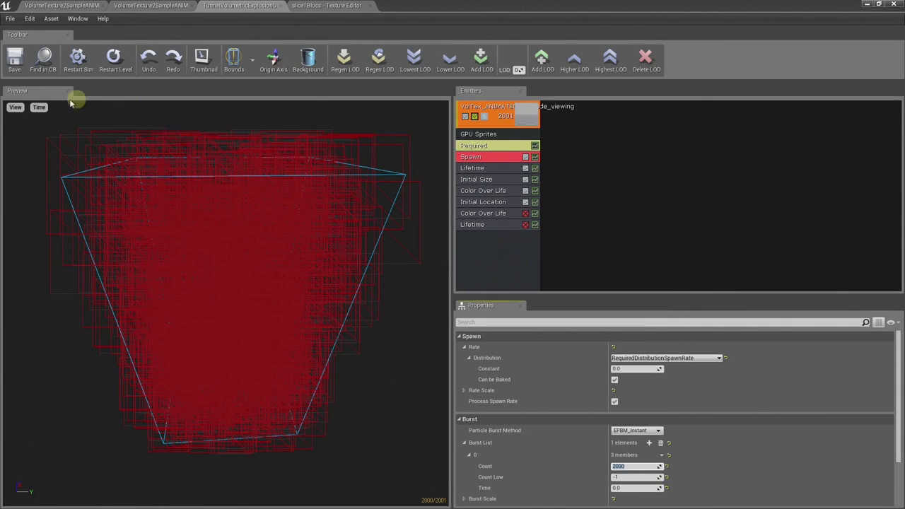
Step: Switch the particle preview from wireframe to lit rendering and examine the animated volumetric explosion from several angles
click(15, 107)
mouse_move(24, 120)
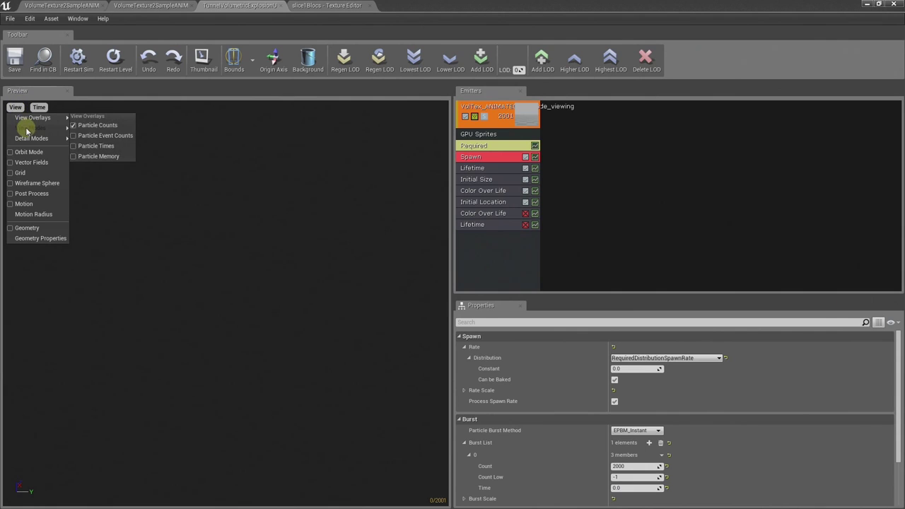
click(91, 158)
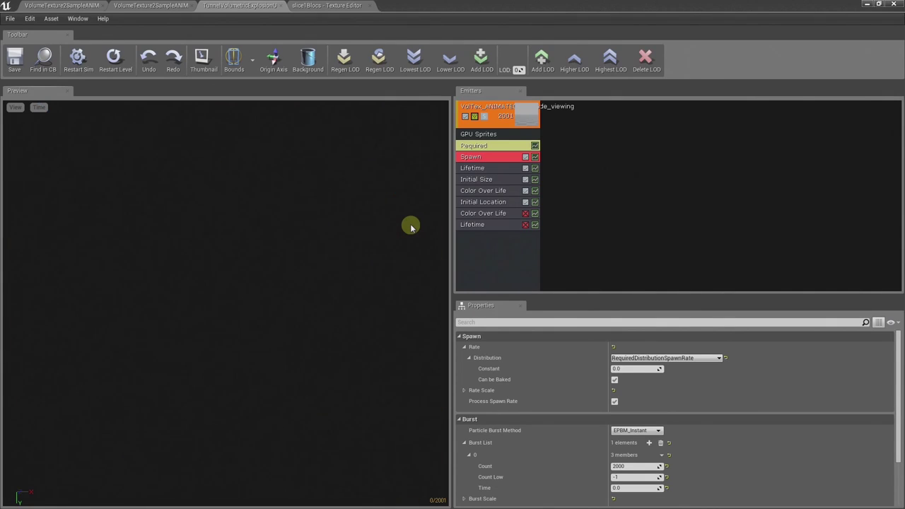
drag(362, 228, 320, 362)
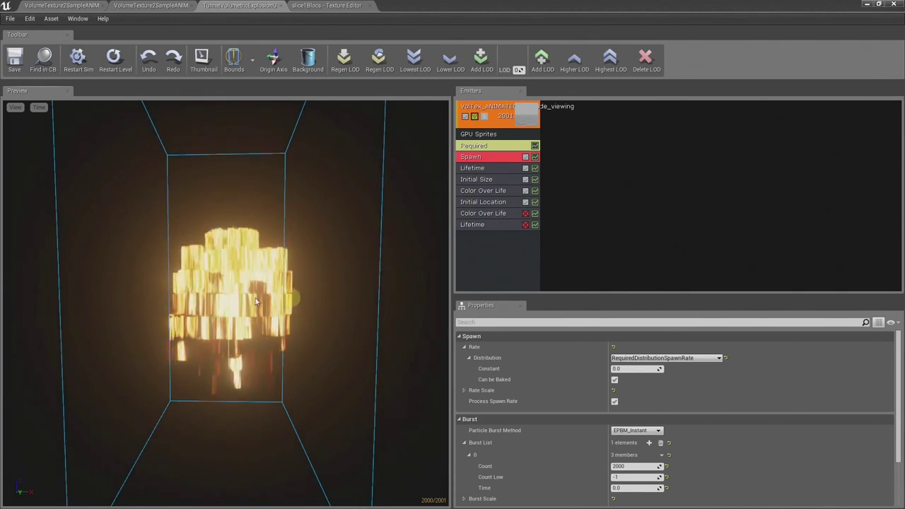
drag(300, 347, 284, 267)
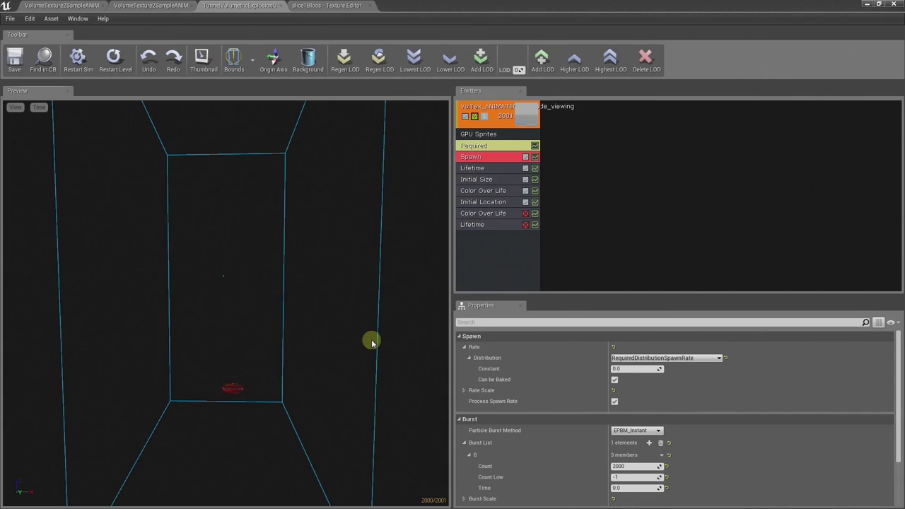
drag(375, 341, 383, 319)
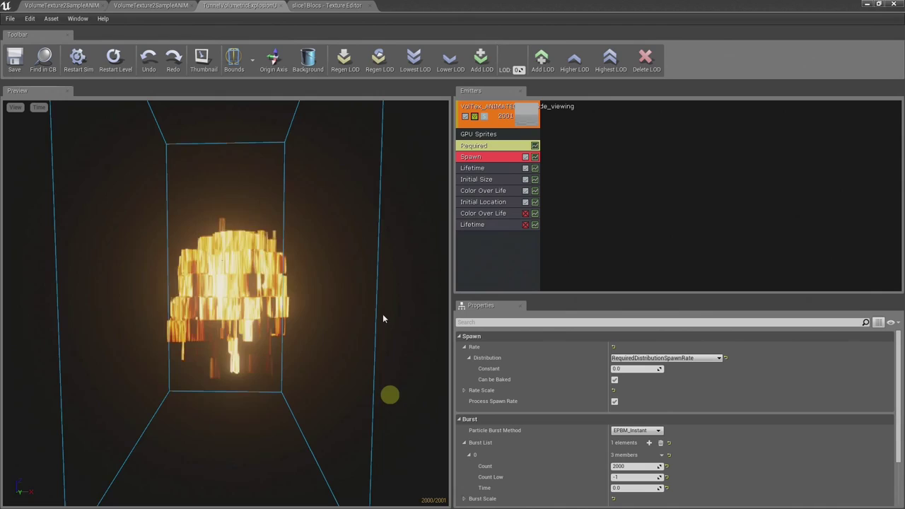
drag(382, 319, 354, 299)
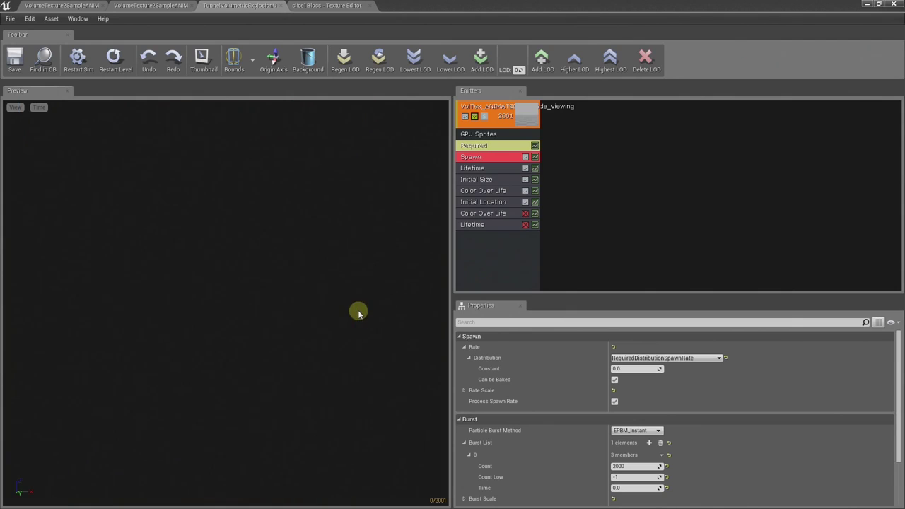
drag(347, 360, 318, 5)
drag(333, 333, 281, 5)
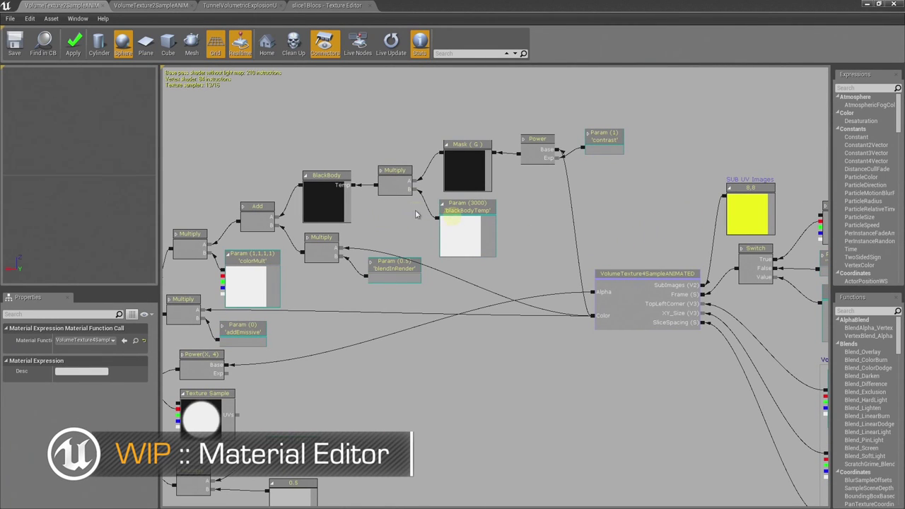
Step: Inspect the BlackBody node in the material graph, then return to the level editor with the Matinee sequence
click(336, 195)
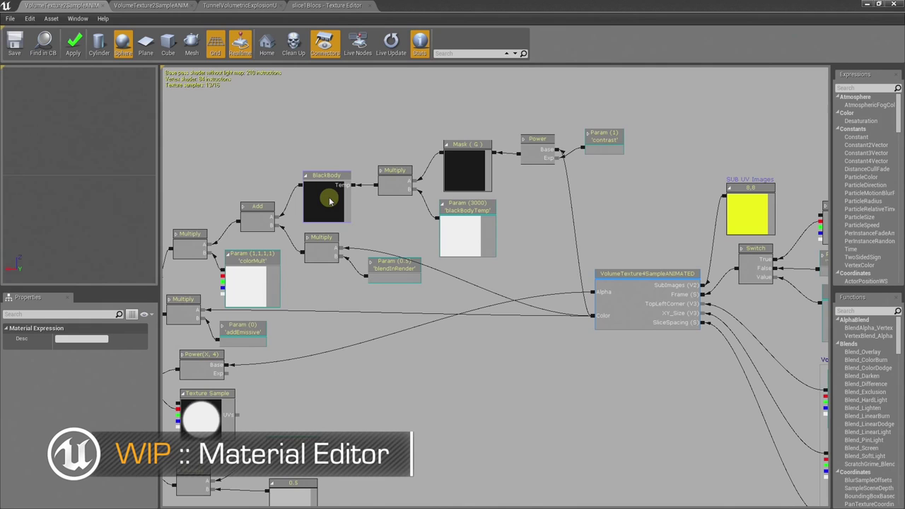
click(330, 201)
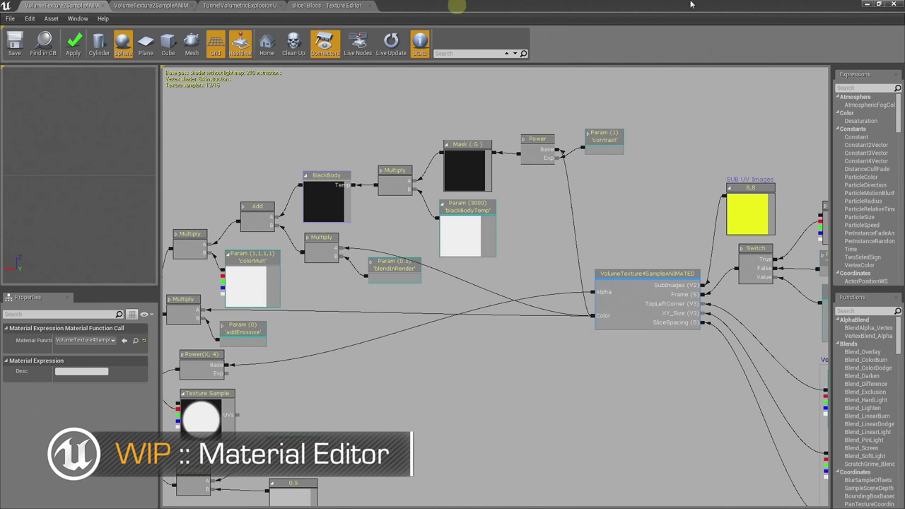
click(881, 4)
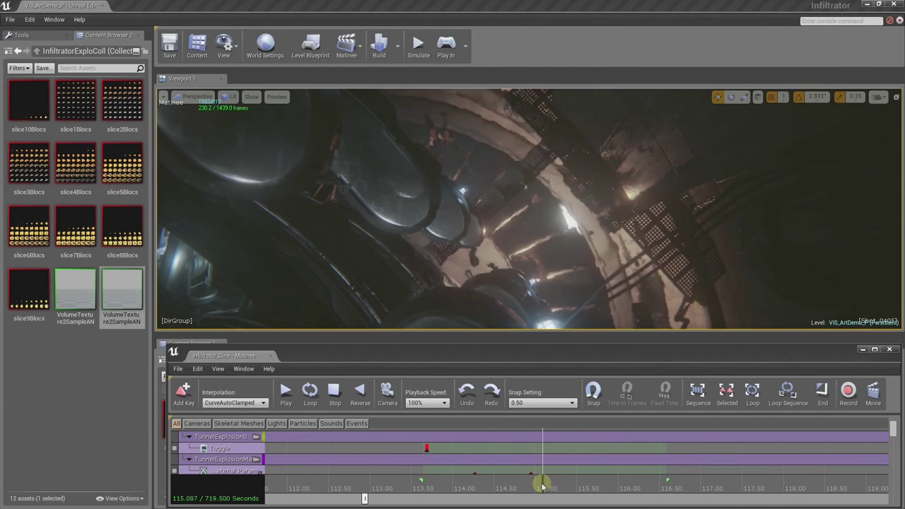
Step: Move the Matinee playhead to about 114.7 seconds and select the ExploLight group among the tunnel explosion tracks
drag(543, 487, 509, 486)
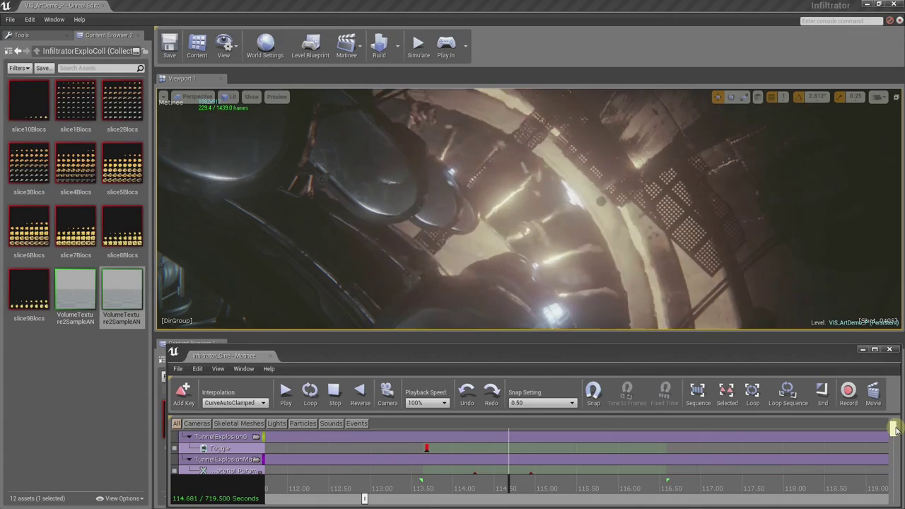
scroll(894, 430, down, 2)
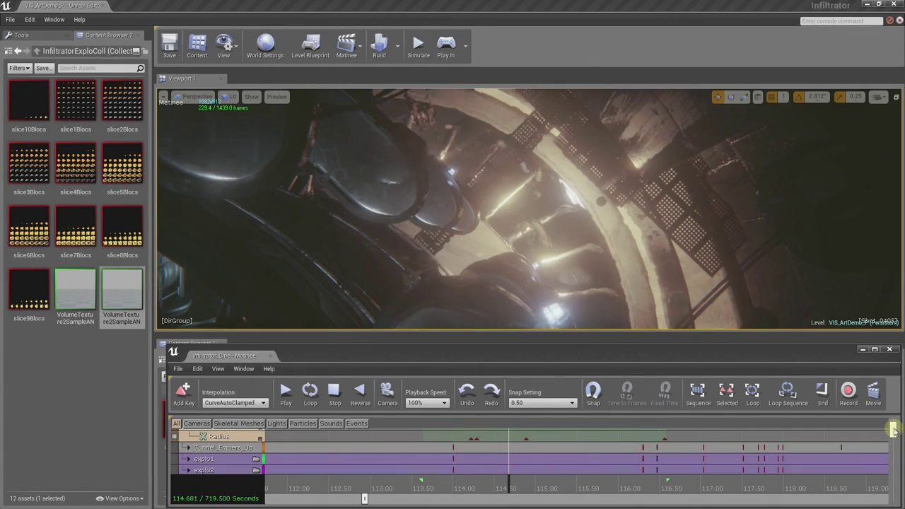
scroll(894, 430, up, 2)
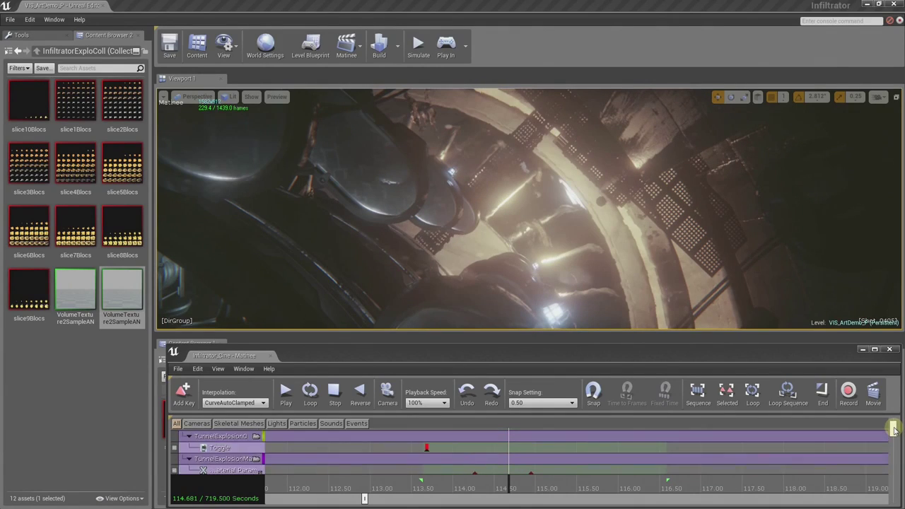
scroll(894, 430, down, 2)
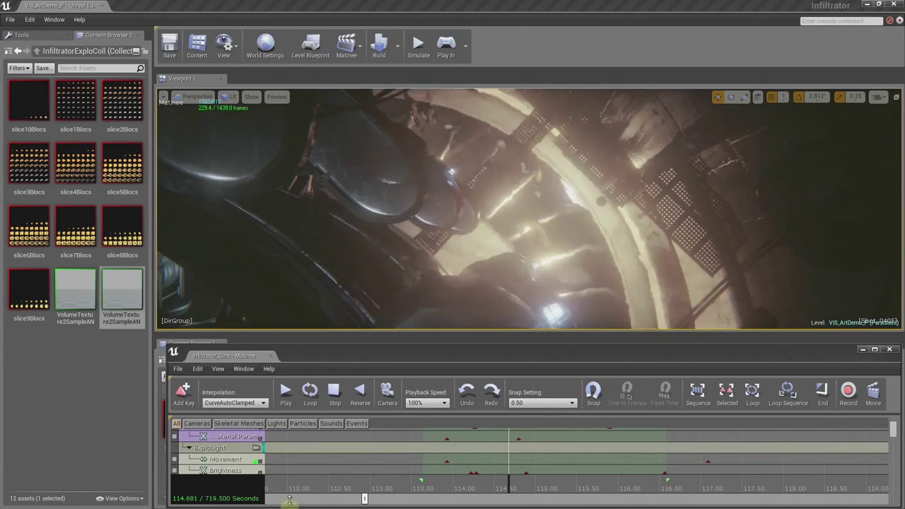
click(212, 448)
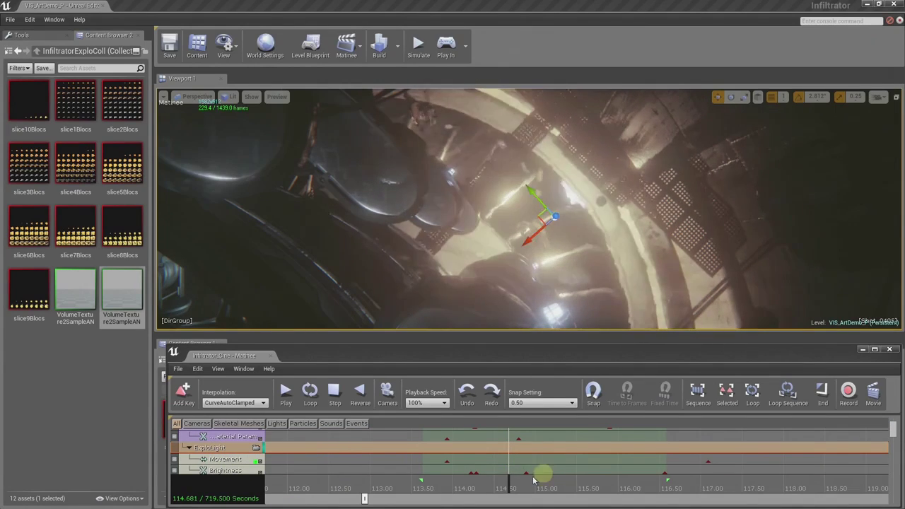
mouse_move(509, 481)
mouse_down()
mouse_move(454, 488)
mouse_move(519, 482)
mouse_move(510, 489)
mouse_up()
Step: Select the material parameter track just above the ExploLight group and start looped playback of the Matinee section
click(201, 438)
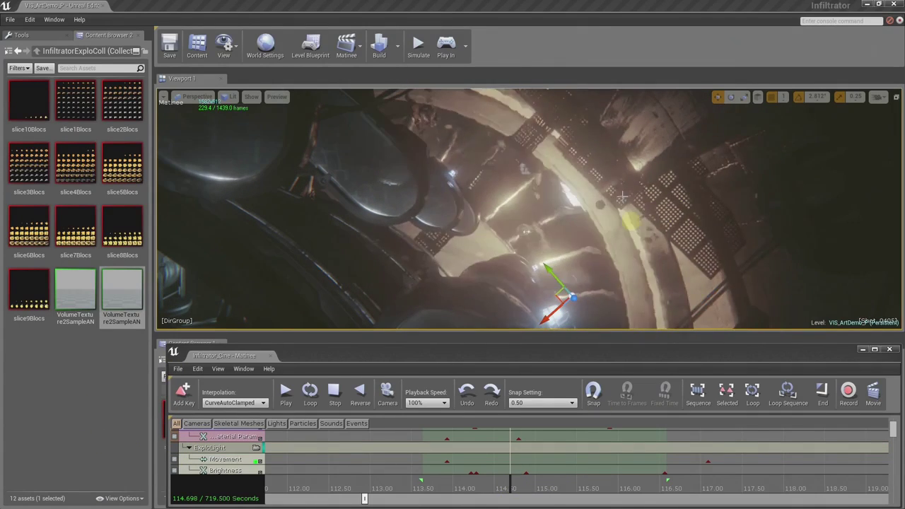
click(199, 267)
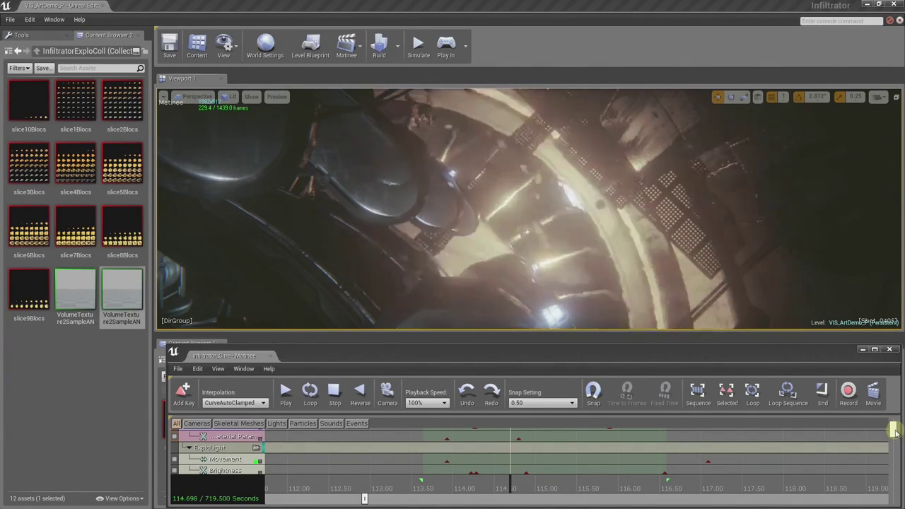
drag(481, 472, 517, 483)
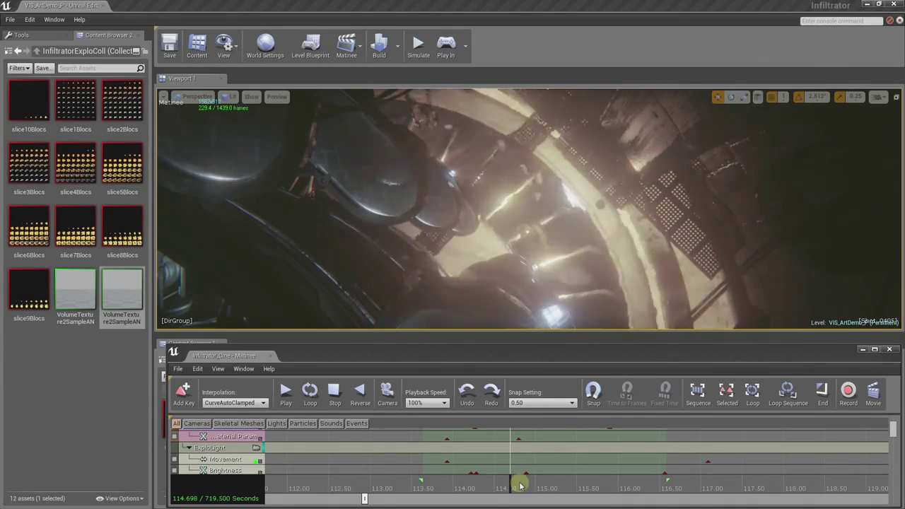
click(310, 390)
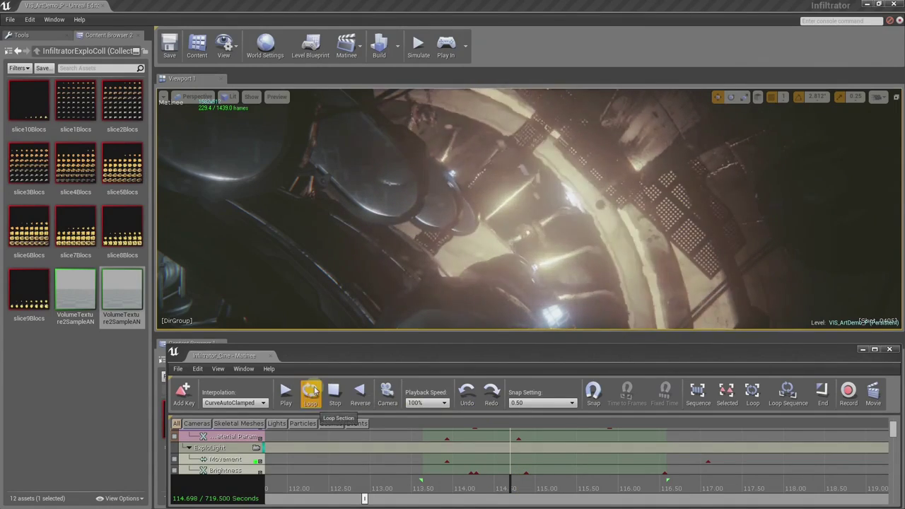